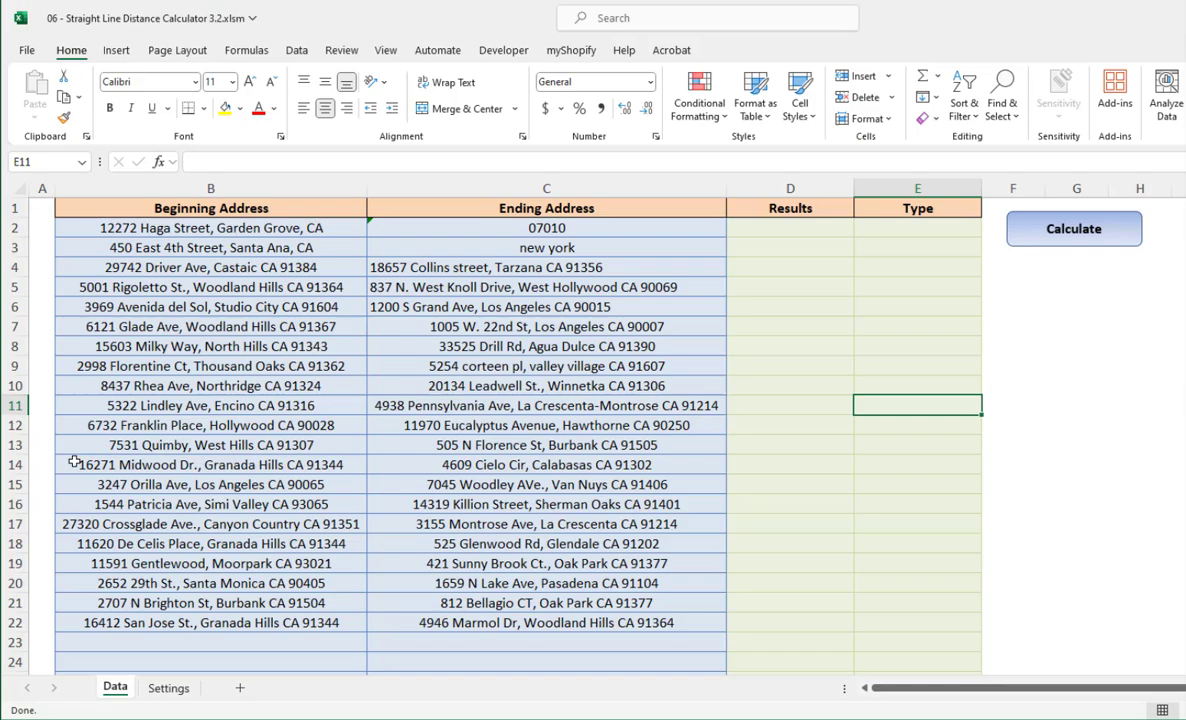
Review the address pairs in columns B and C, including the 07010 and new york entries.
{"action": "mouse_move", "coordinate": [195, 226]}
{"action": "left_mouse_down"}
{"action": "mouse_move", "coordinate": [508, 543]}
{"action": "mouse_move", "coordinate": [505, 620]}
{"action": "left_mouse_up"}
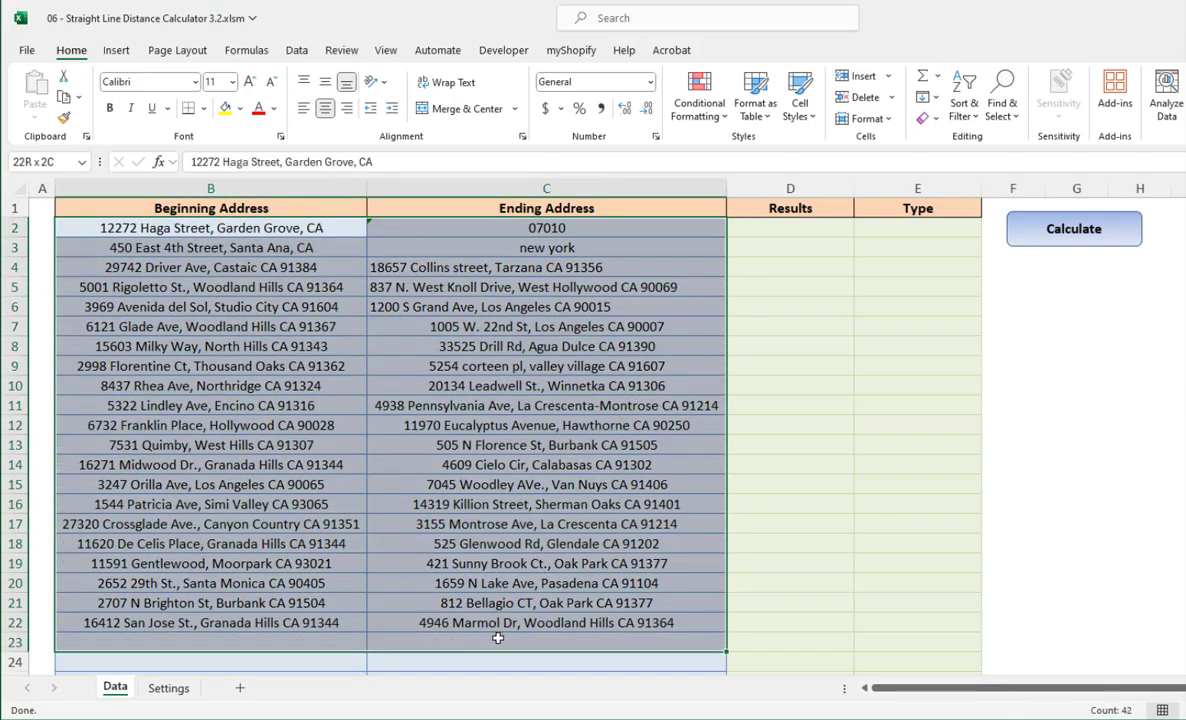
{"action": "left_click", "coordinate": [506, 365]}
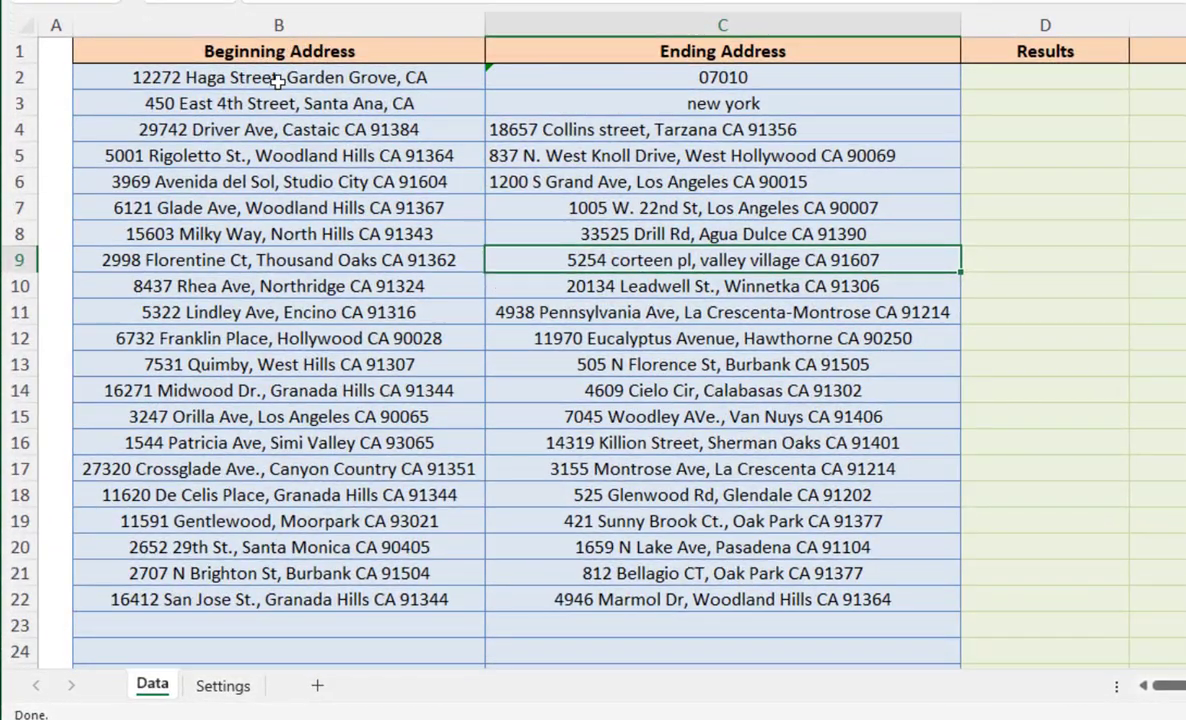
{"action": "left_click", "coordinate": [274, 83]}
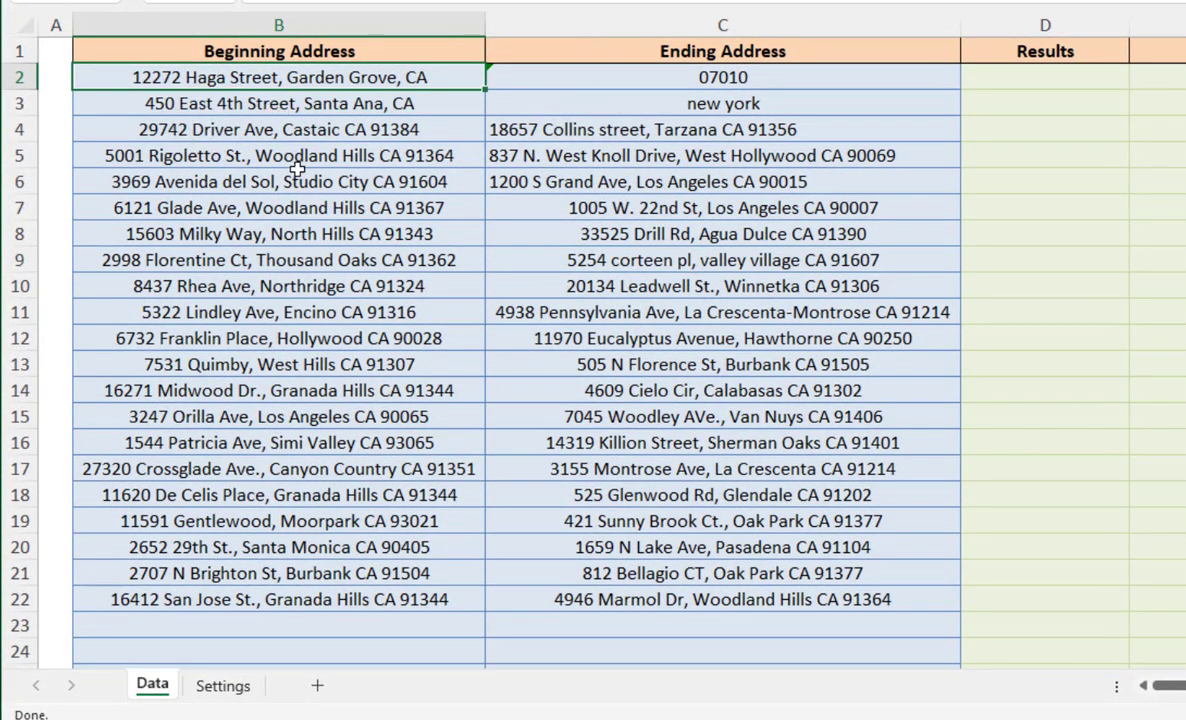
{"action": "left_click", "coordinate": [752, 77]}
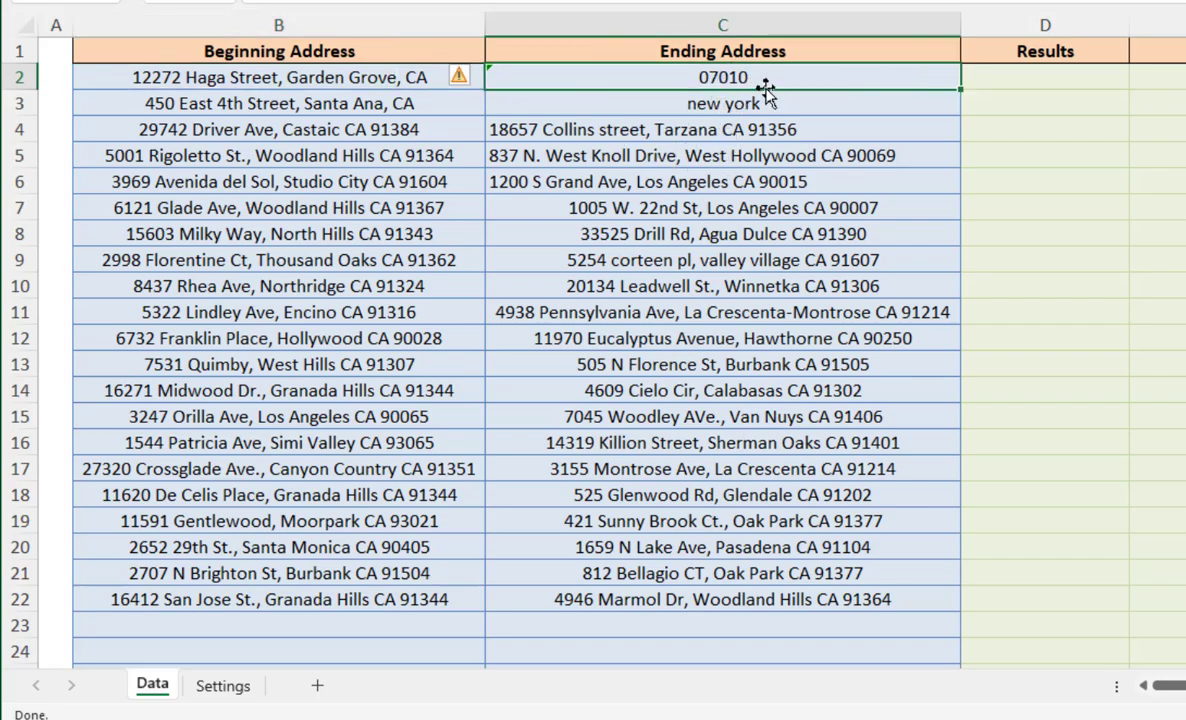
{"action": "left_click", "coordinate": [710, 102]}
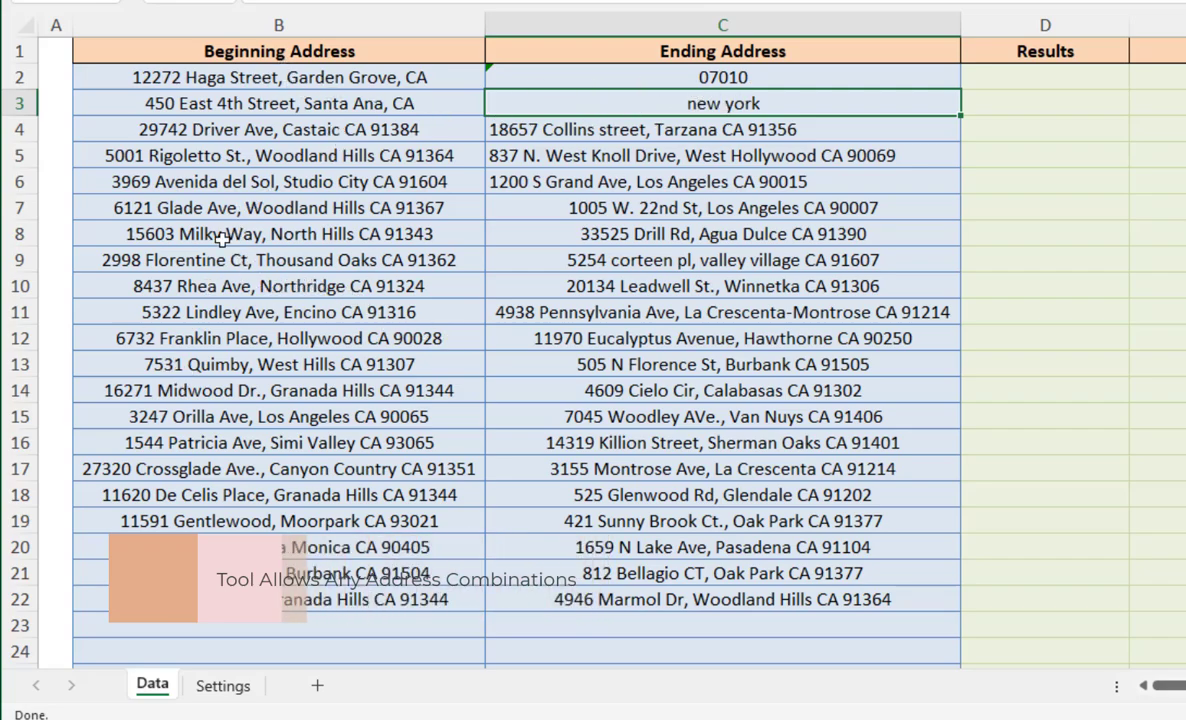
{"action": "left_click", "coordinate": [300, 82]}
{"action": "left_click", "coordinate": [625, 78]}
{"action": "left_click", "coordinate": [668, 105]}
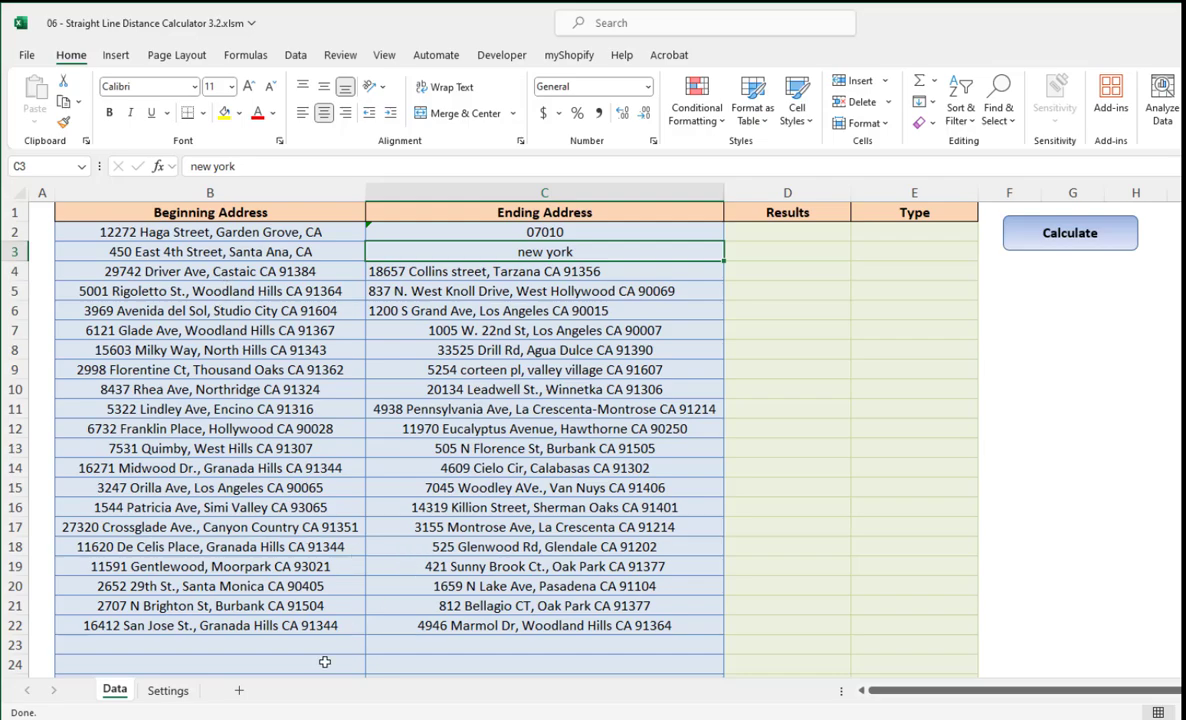
Calculate straight-line distances in miles for all address pairs and review column D.
{"action": "left_click", "coordinate": [1062, 235]}
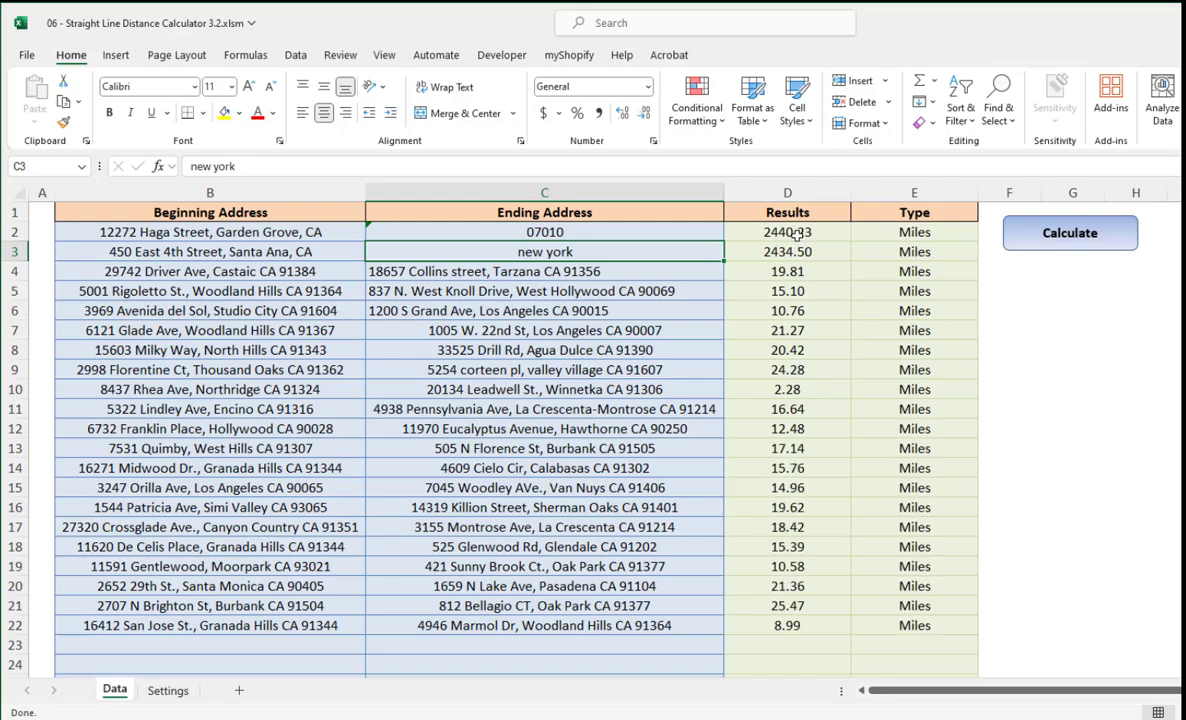
{"action": "left_click_drag", "start_coordinate": [780, 234], "coordinate": [784, 647]}
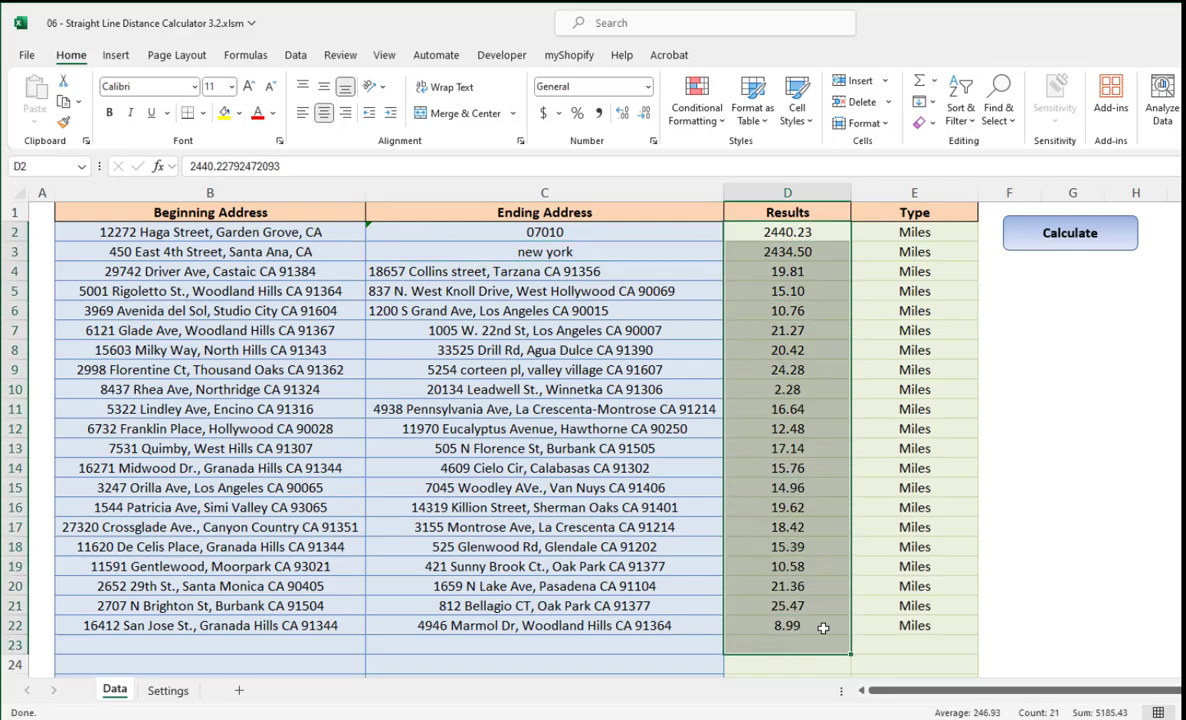
{"action": "left_click_drag", "start_coordinate": [250, 232], "coordinate": [640, 232]}
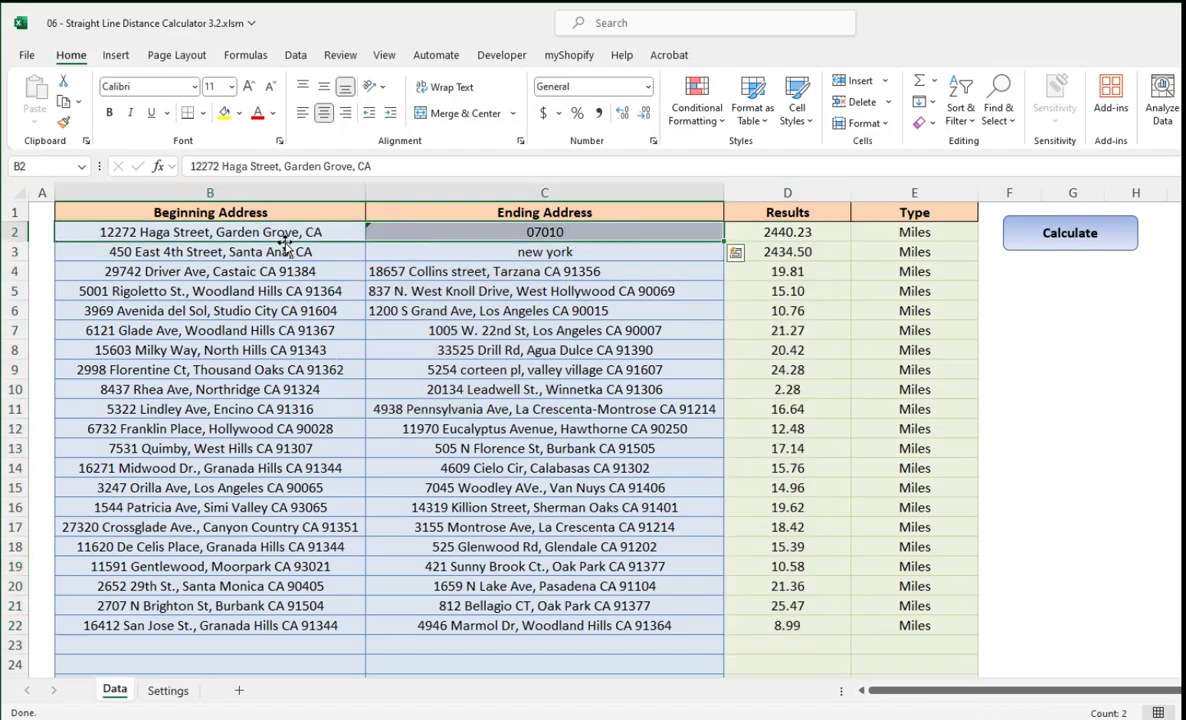
{"action": "left_click_drag", "start_coordinate": [312, 252], "coordinate": [466, 274]}
Set the Units value in Settings cell B2 to Km.
{"action": "left_click", "coordinate": [168, 690]}
{"action": "left_click", "coordinate": [203, 223]}
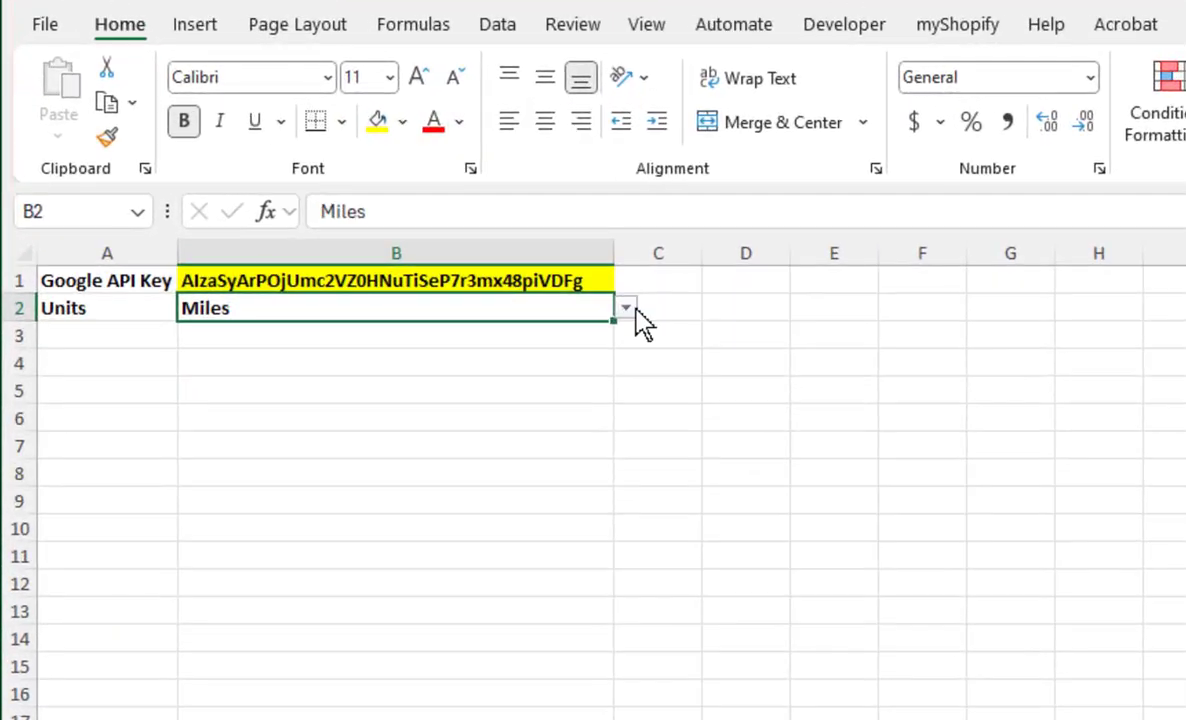
{"action": "left_click", "coordinate": [372, 223]}
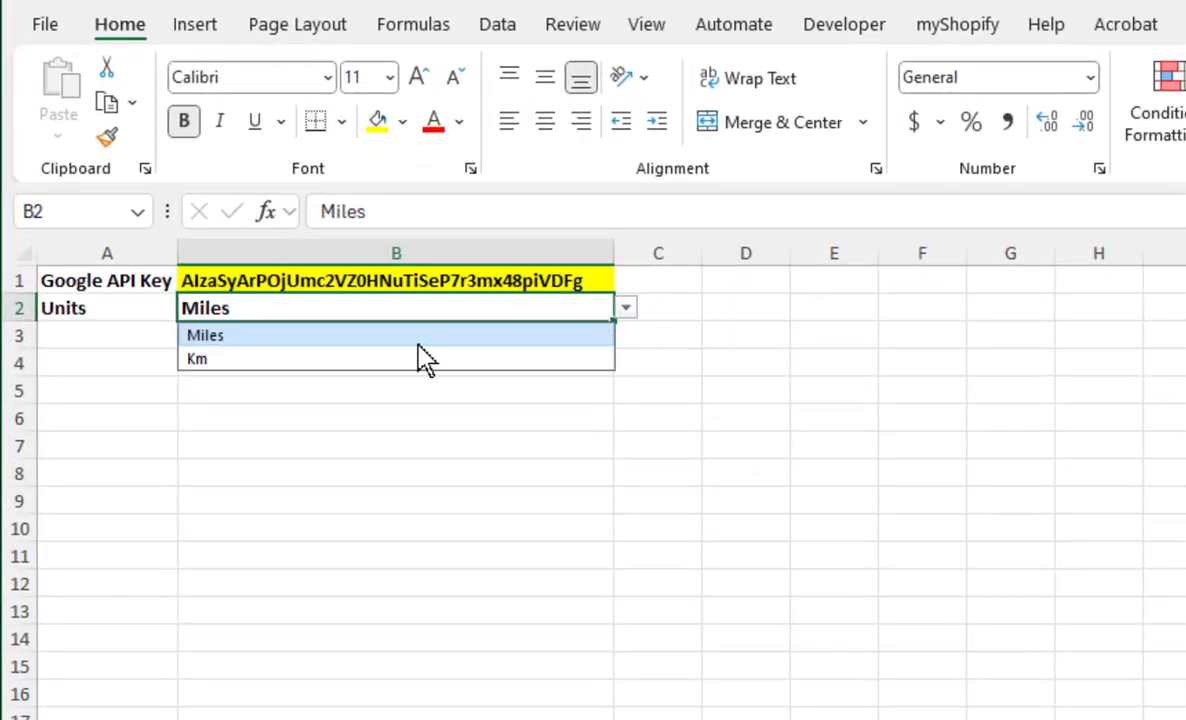
{"action": "left_click", "coordinate": [368, 360]}
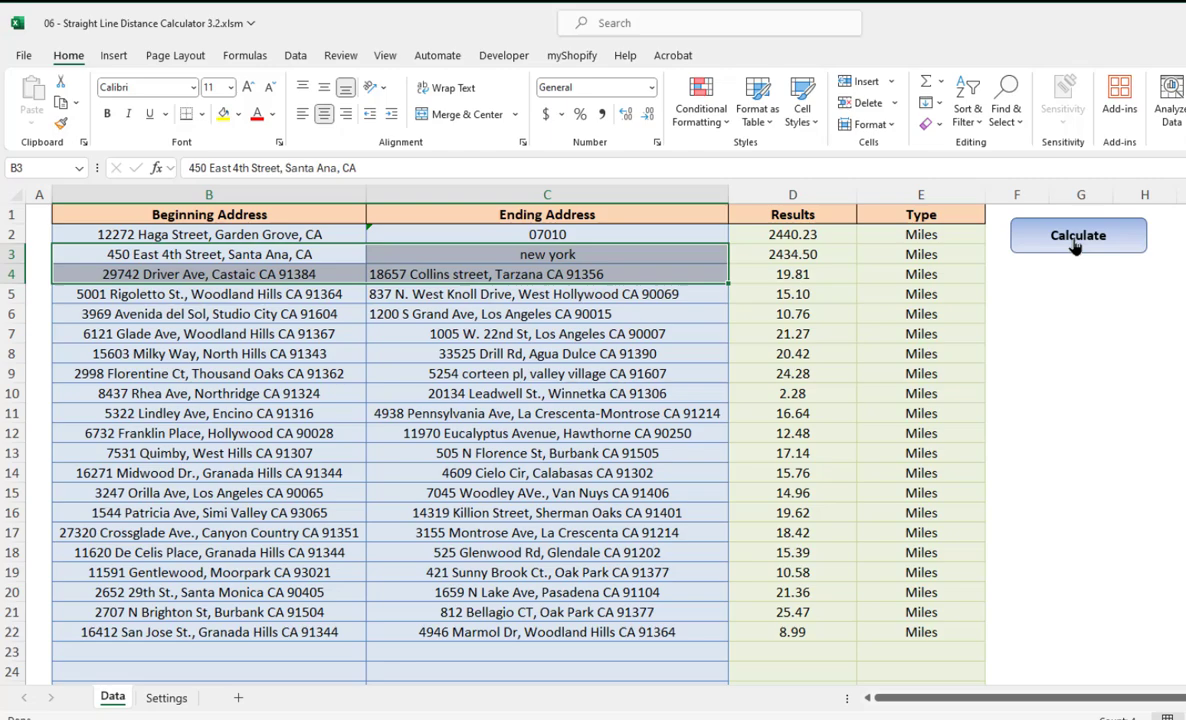
Rerun Calculate so the distances come out in kilometers, starting with 3926.92 for the 07010 pair.
{"action": "left_click", "coordinate": [1072, 240]}
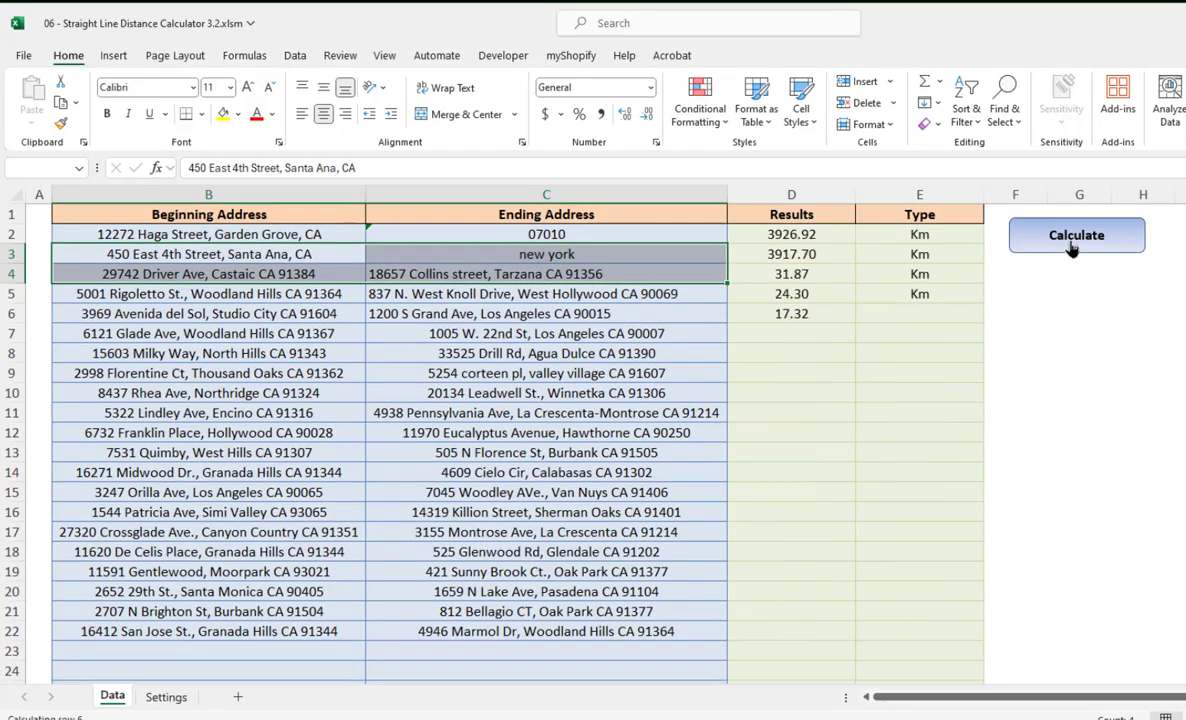